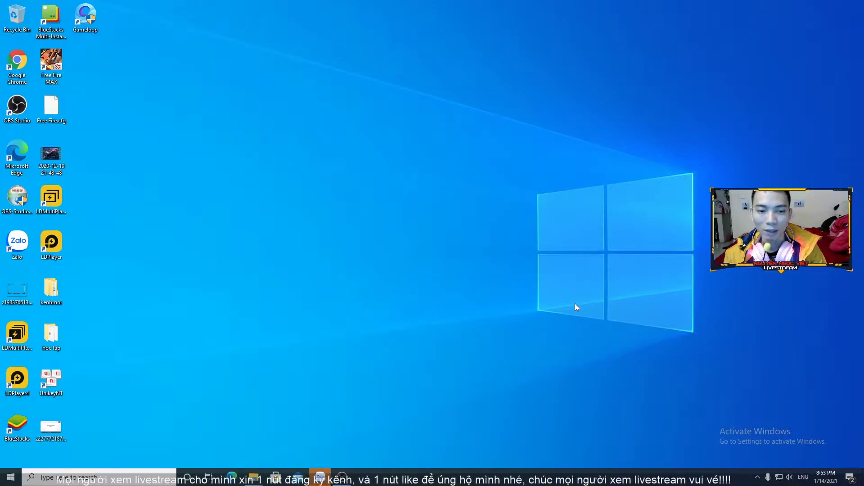
Step: Open the Windows date and time settings and set the time zone to (UTC+07:00) Bangkok, Hanoi, Jakarta
mouse_move(820, 483)
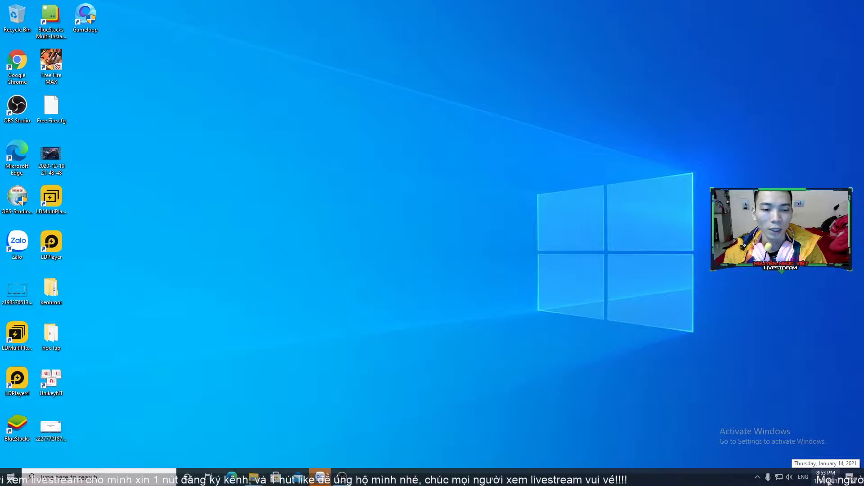
right_click(828, 483)
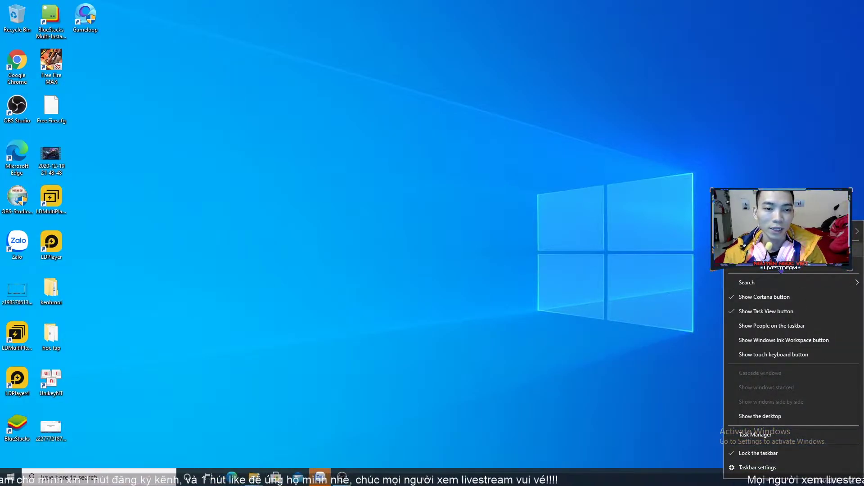
click(765, 232)
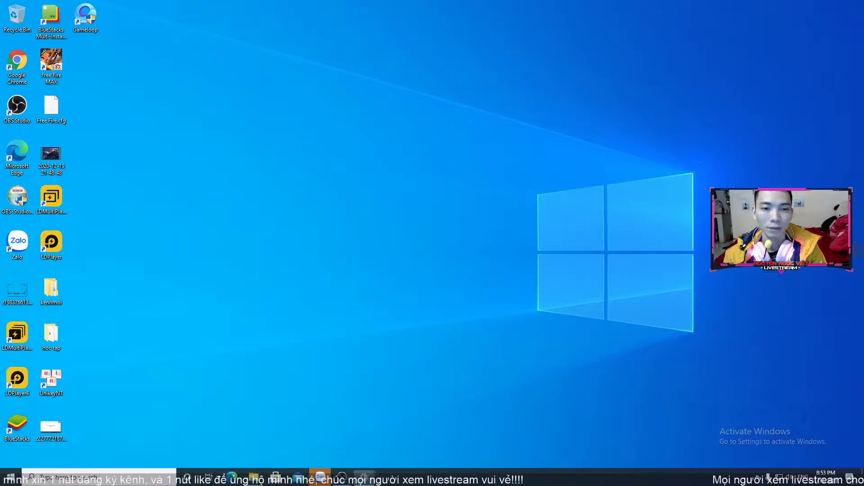
drag(477, 45, 459, 35)
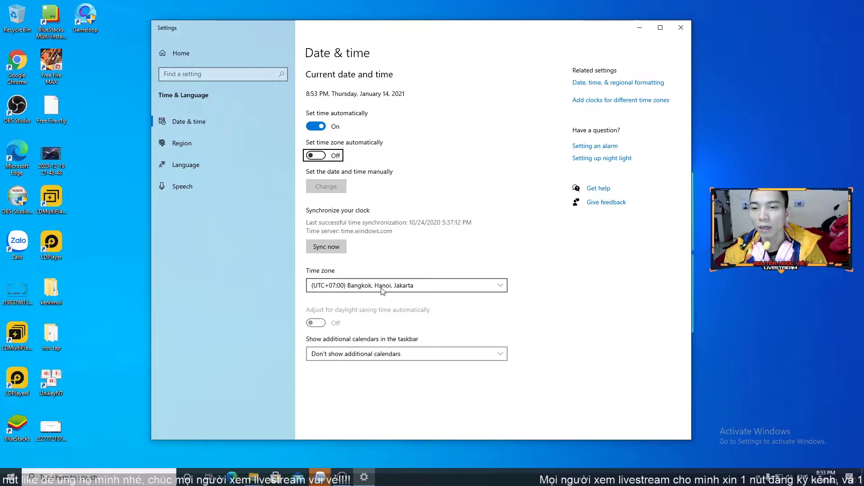
click(430, 291)
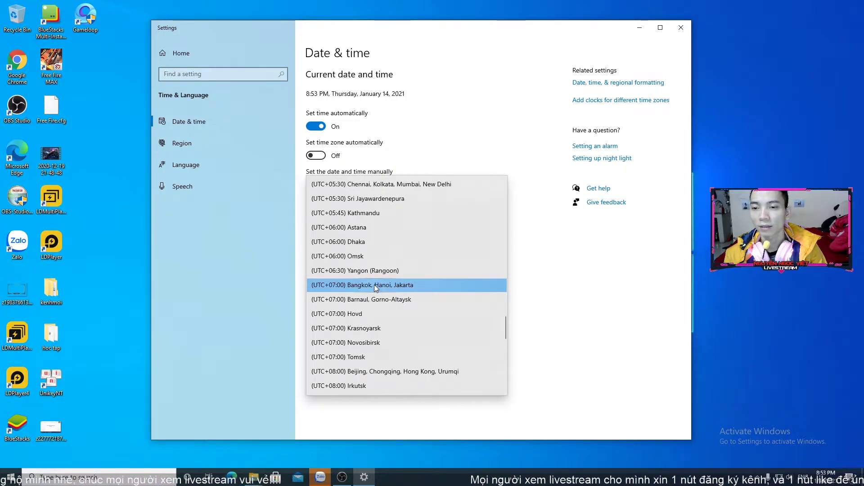
click(374, 284)
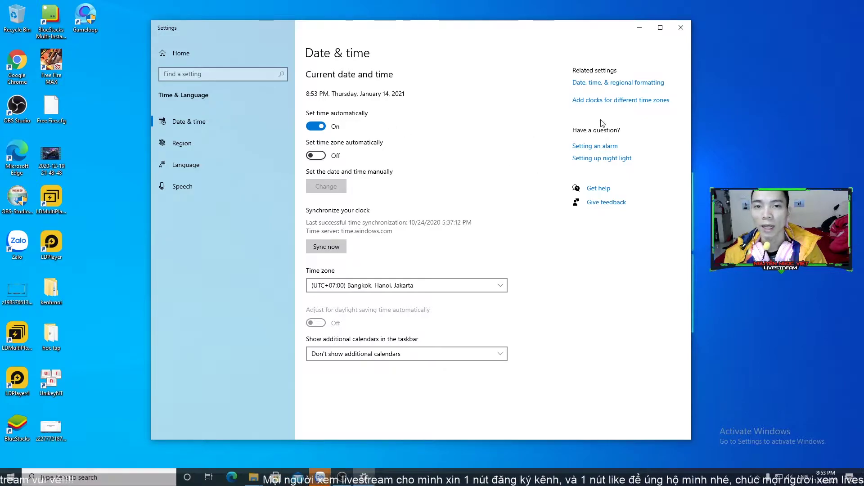
Step: Open the regional data formats and review the short date and long date options, keeping the current choices
click(627, 85)
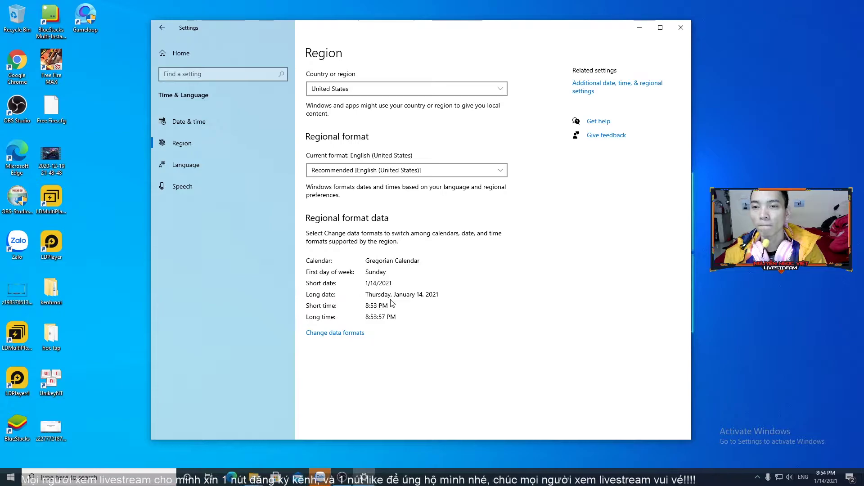
click(354, 334)
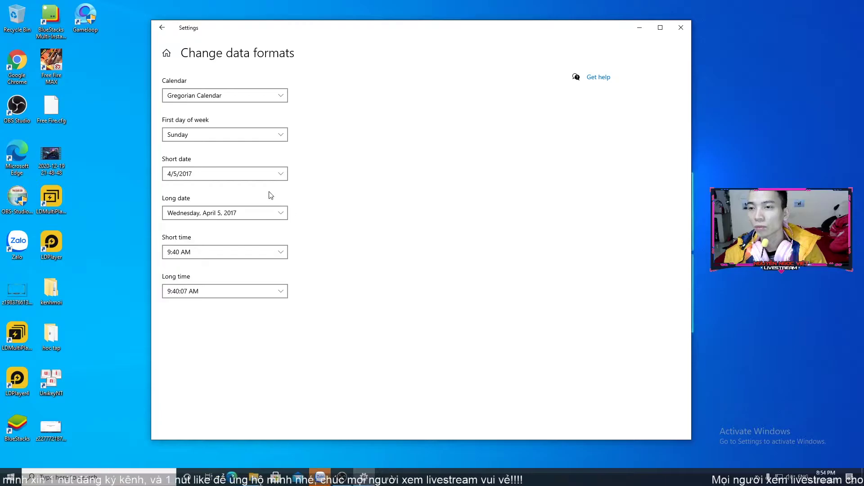
click(276, 175)
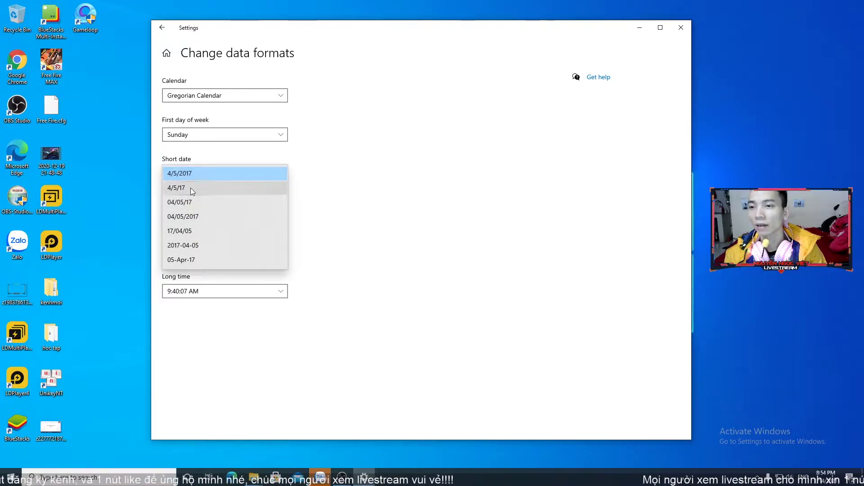
click(440, 183)
click(194, 219)
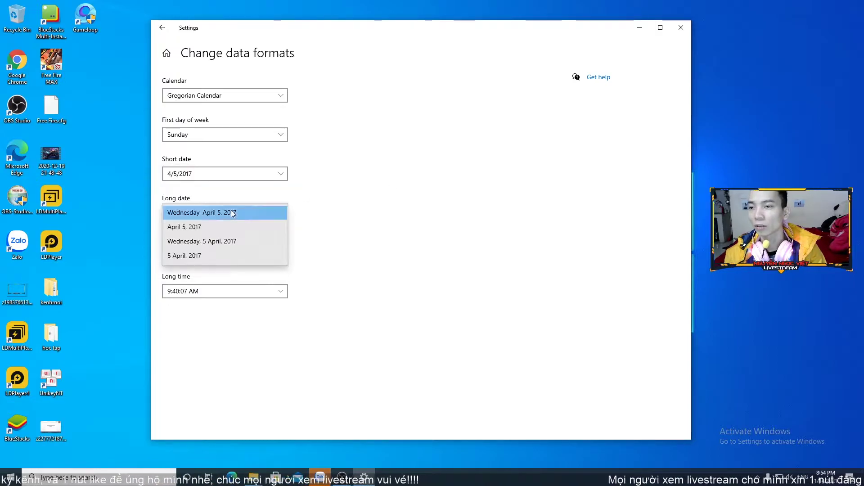
click(231, 210)
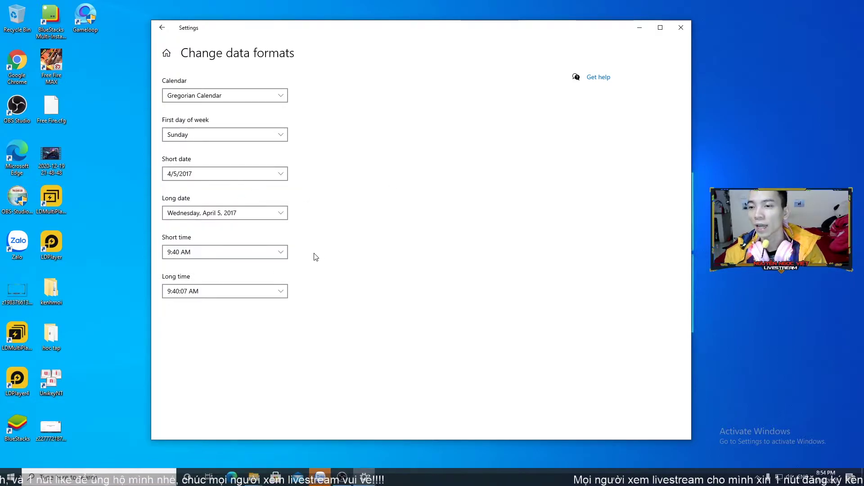
Step: Review the short time and long time format options without changing them, and return to the Region settings
click(264, 250)
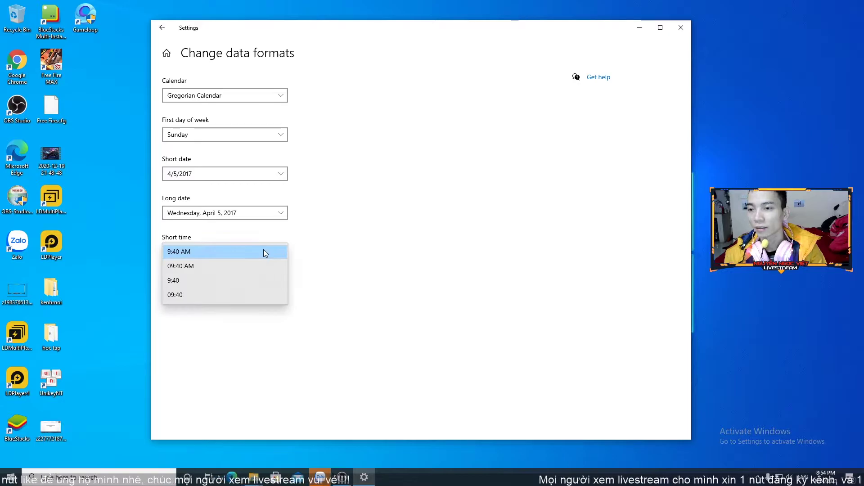
click(265, 252)
click(257, 288)
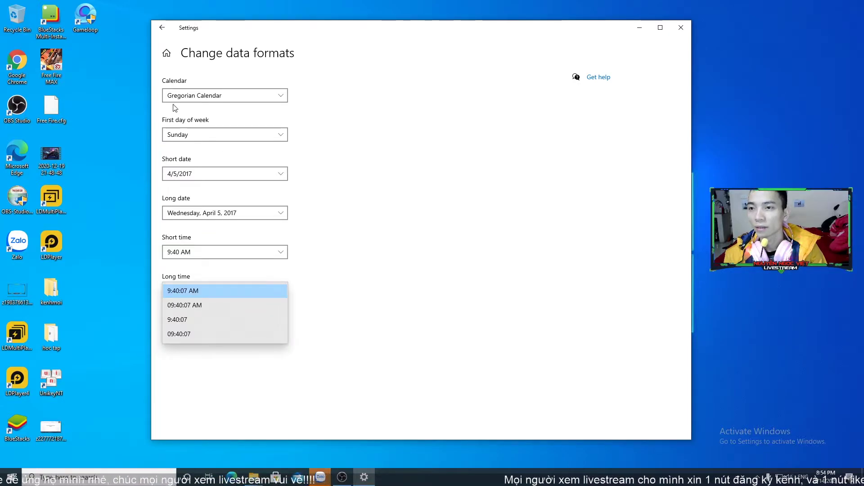
click(377, 123)
click(163, 28)
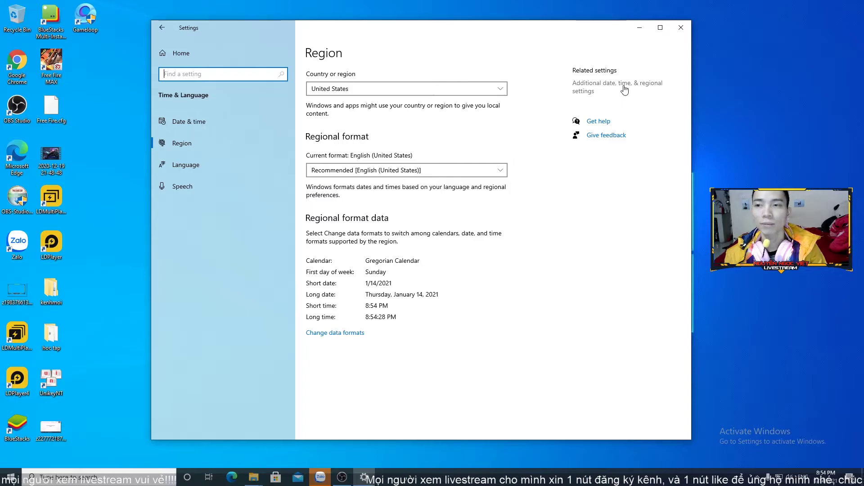
Step: Open the Control Panel Date and Time dialog through the additional regional settings and check its time zone settings
click(176, 150)
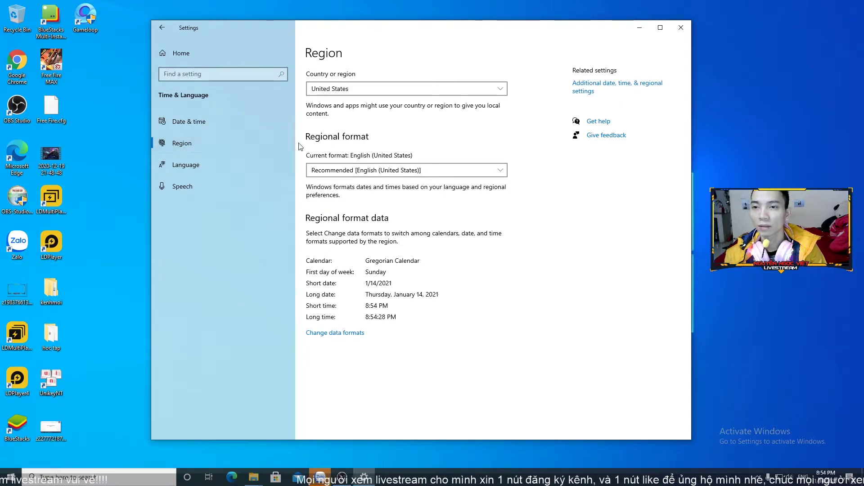
click(604, 87)
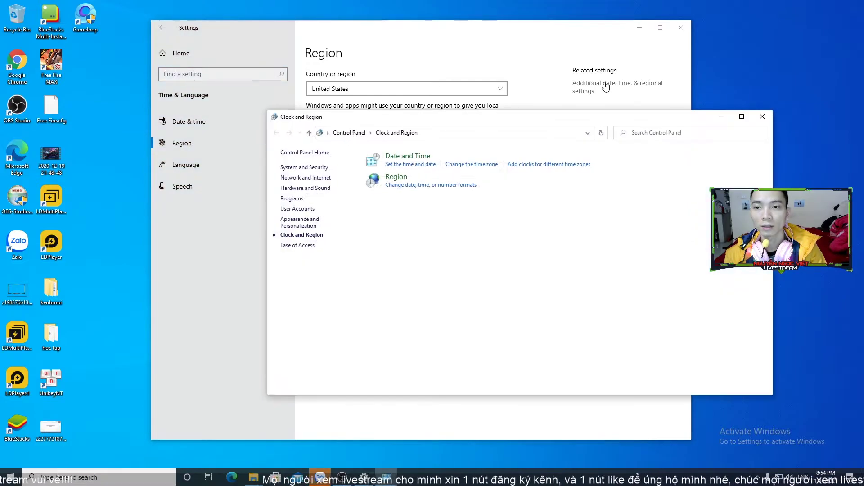
click(762, 117)
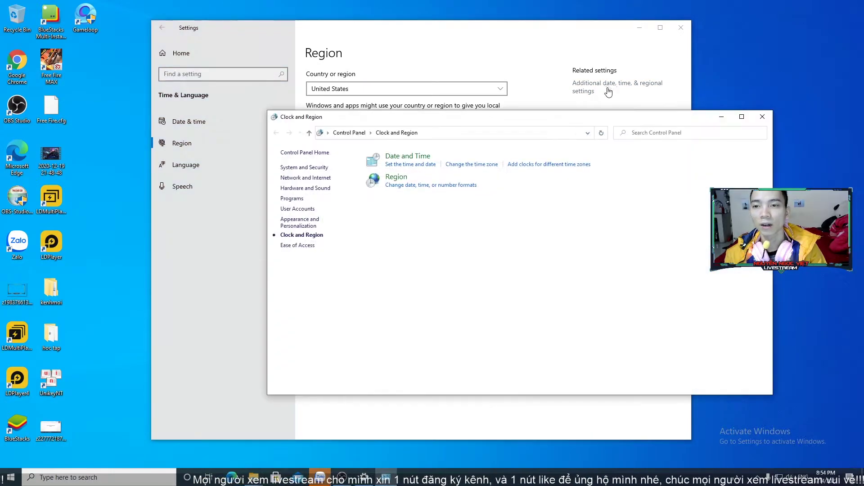
click(417, 158)
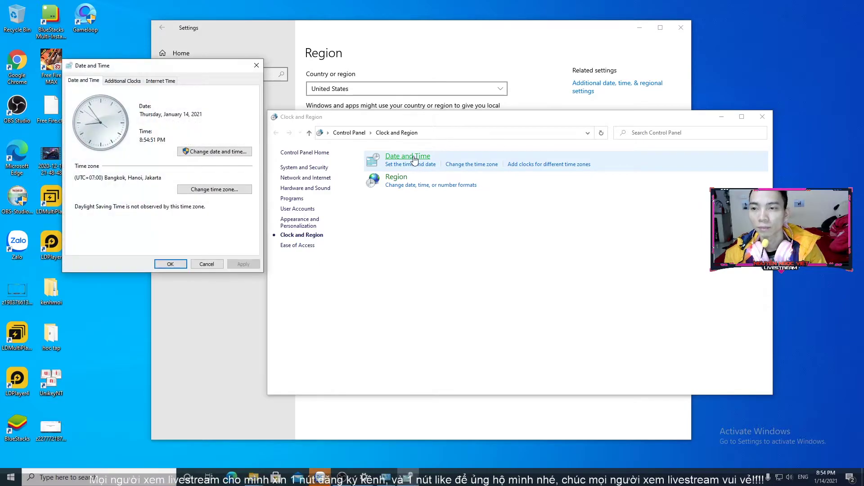
drag(162, 64, 606, 167)
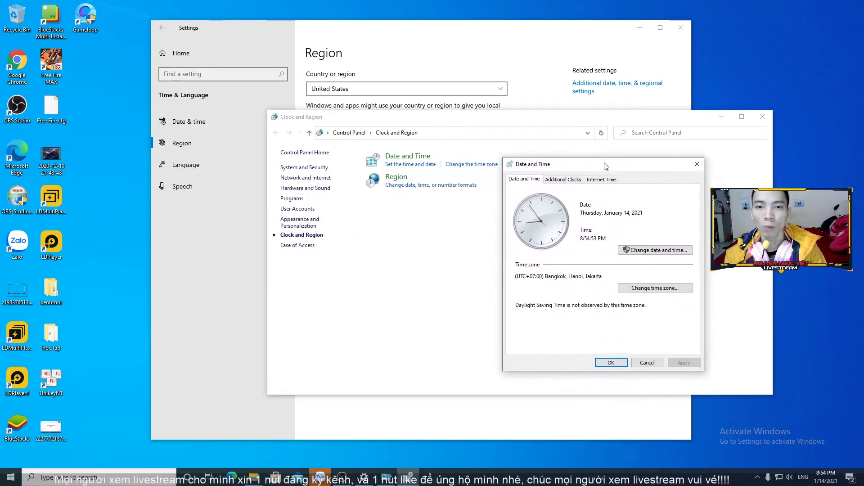
drag(532, 170, 460, 146)
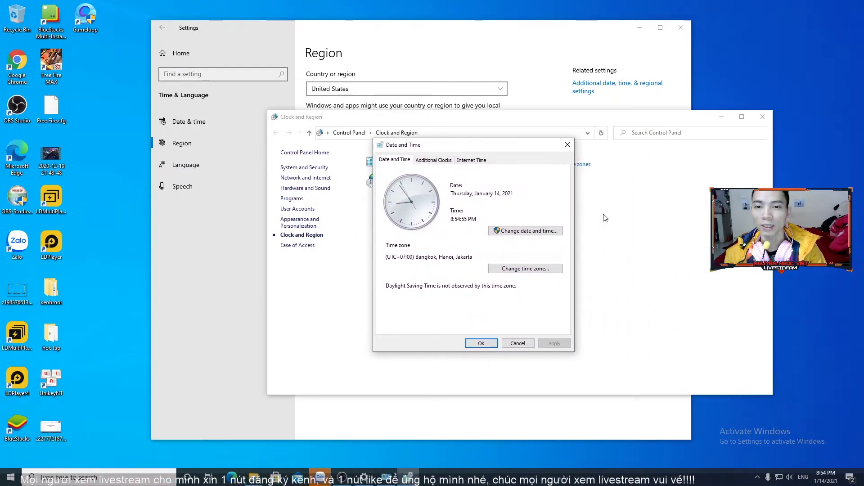
click(516, 269)
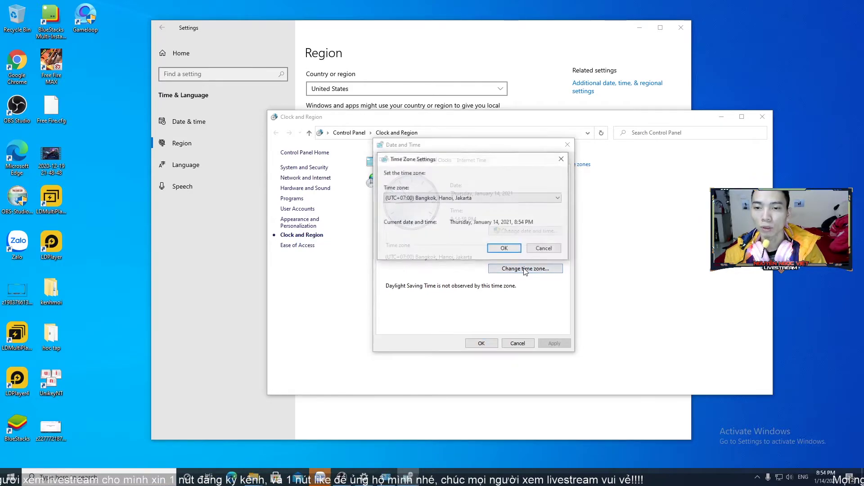
click(566, 161)
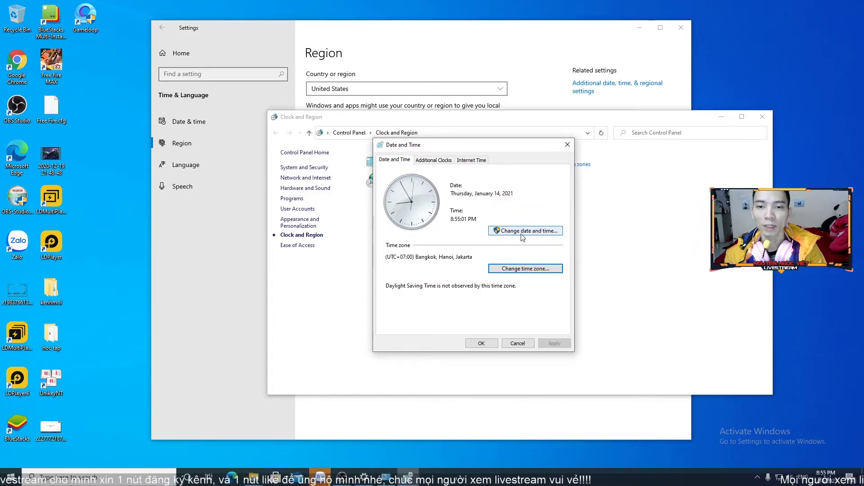
Step: Set the system date to January 14, 2021 through the calendar's month view and confirm the date and time dialogs
click(532, 231)
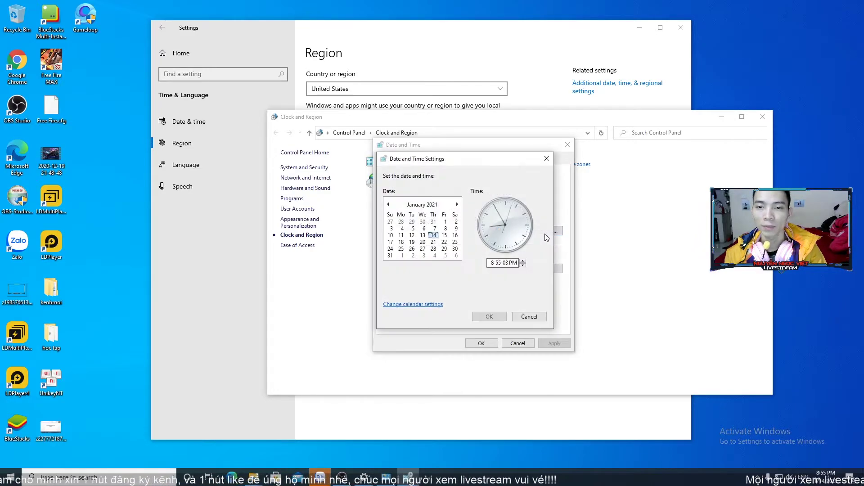
mouse_move(467, 161)
mouse_down()
mouse_move(493, 170)
mouse_move(459, 158)
mouse_move(467, 173)
mouse_up()
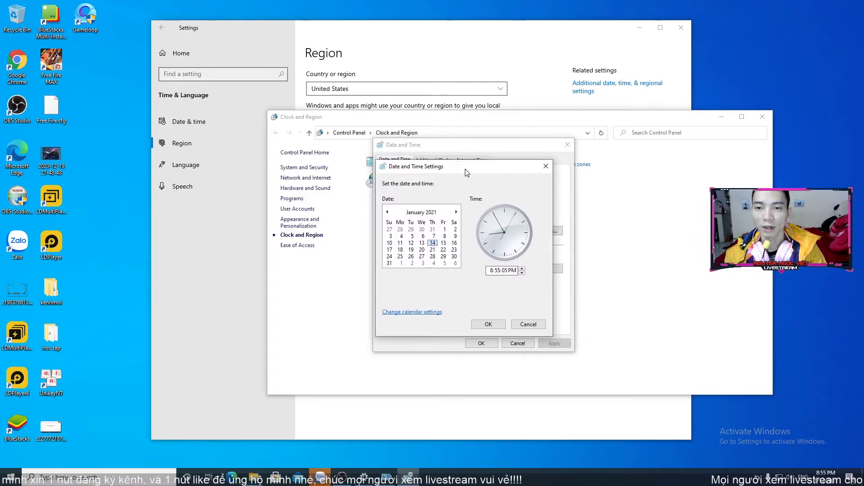
click(434, 212)
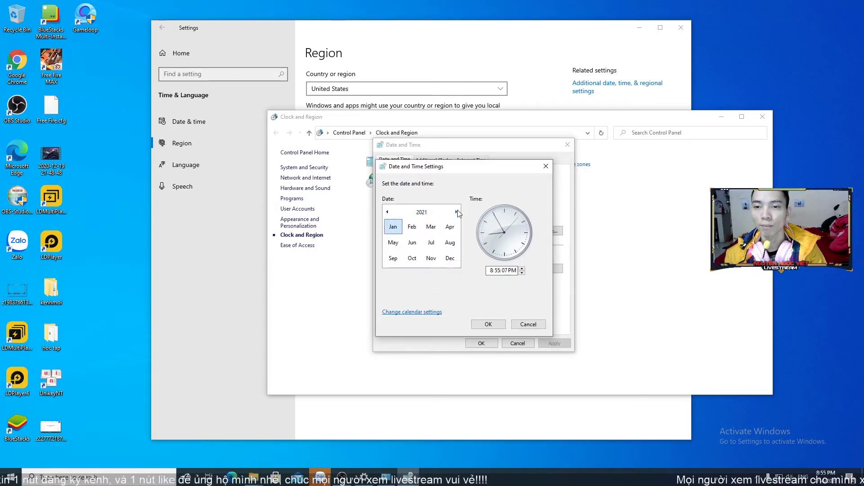
click(388, 212)
click(412, 227)
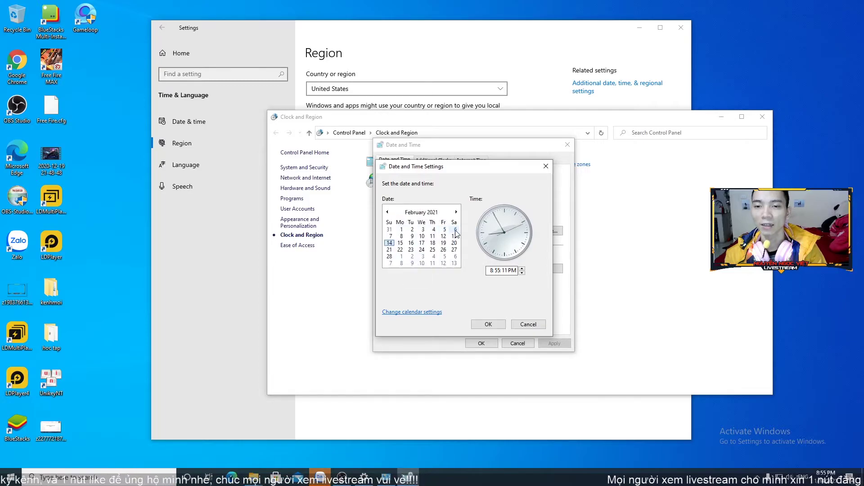
click(421, 212)
click(391, 227)
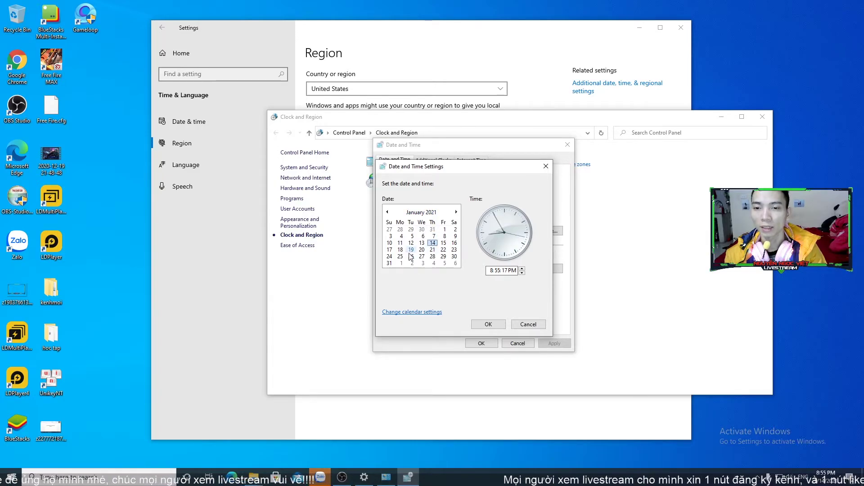
click(432, 242)
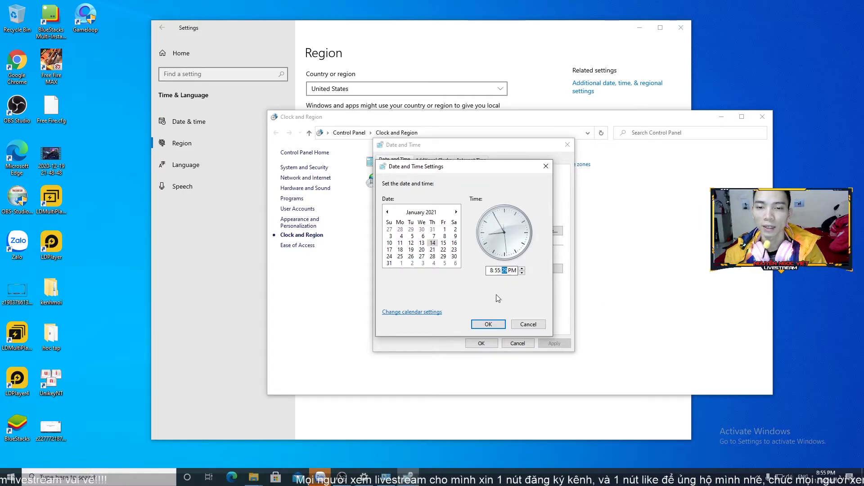
click(494, 325)
click(481, 343)
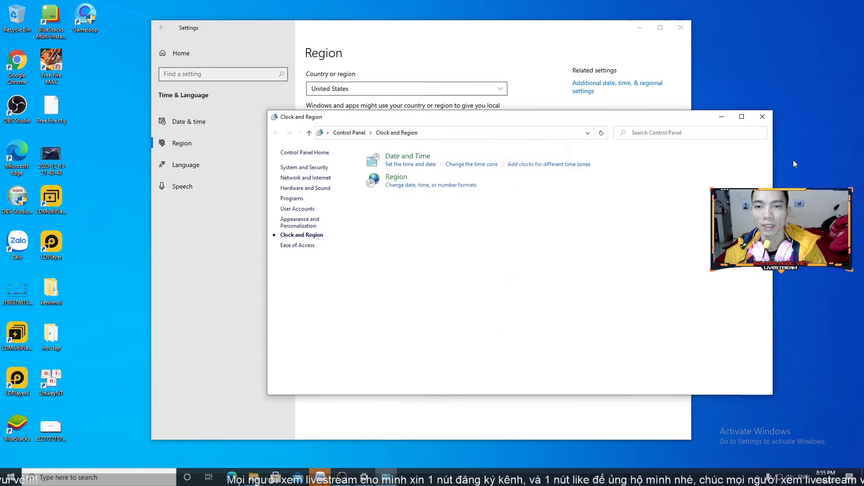
Step: Close the Clock and Region window and the Settings window
click(763, 118)
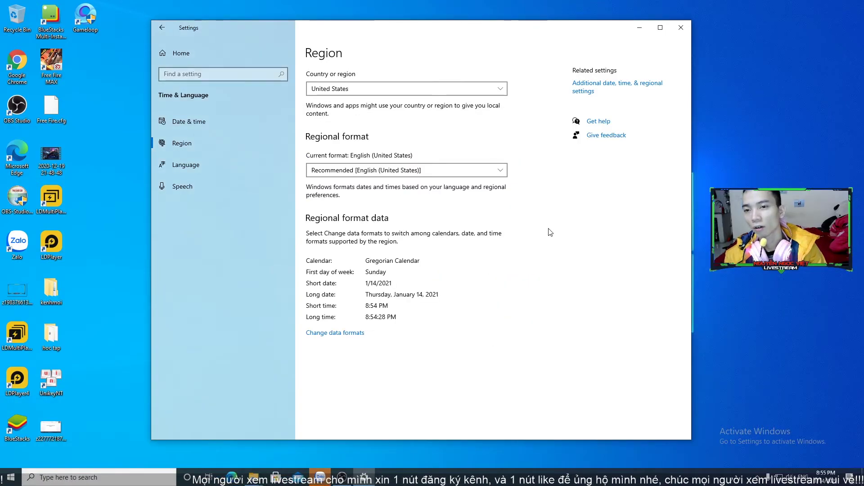
click(162, 28)
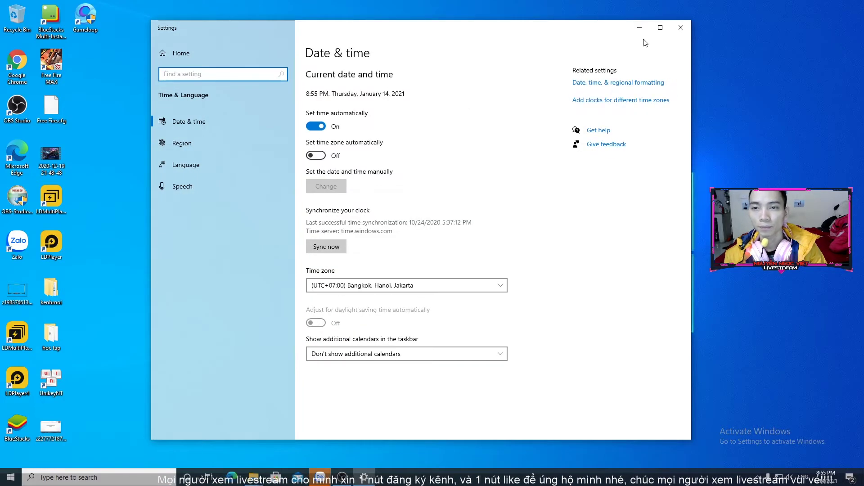
click(680, 28)
Step: Reopen the date and time settings and bring up the Control Panel Date and Time dialog through the additional regional settings
right_click(765, 478)
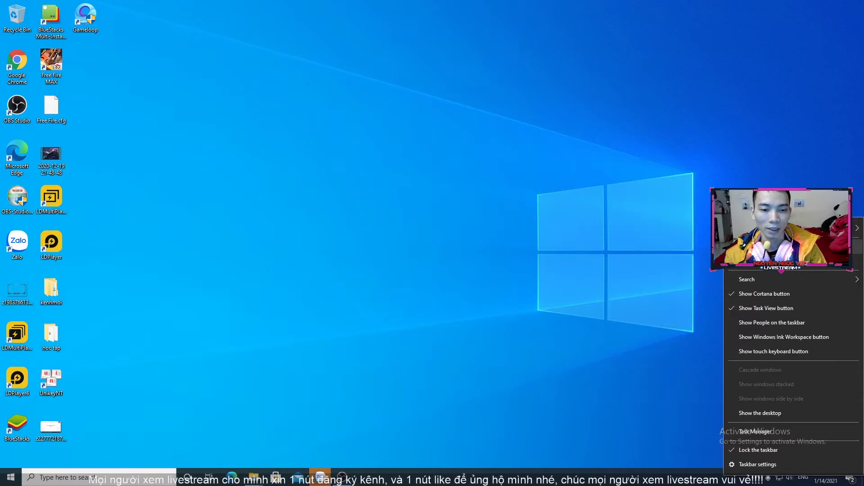
click(765, 246)
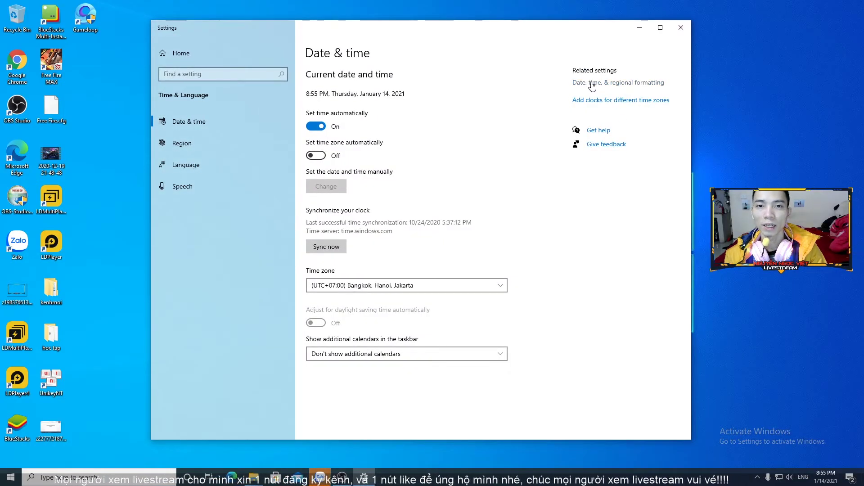
click(627, 84)
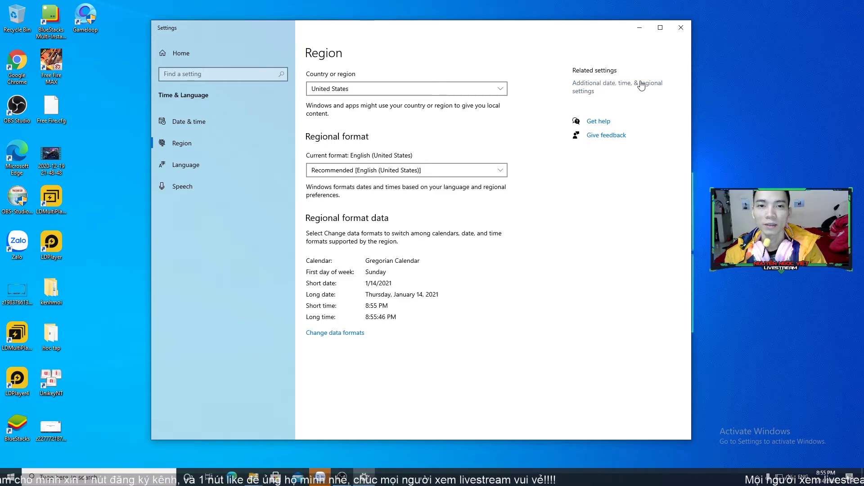
click(623, 86)
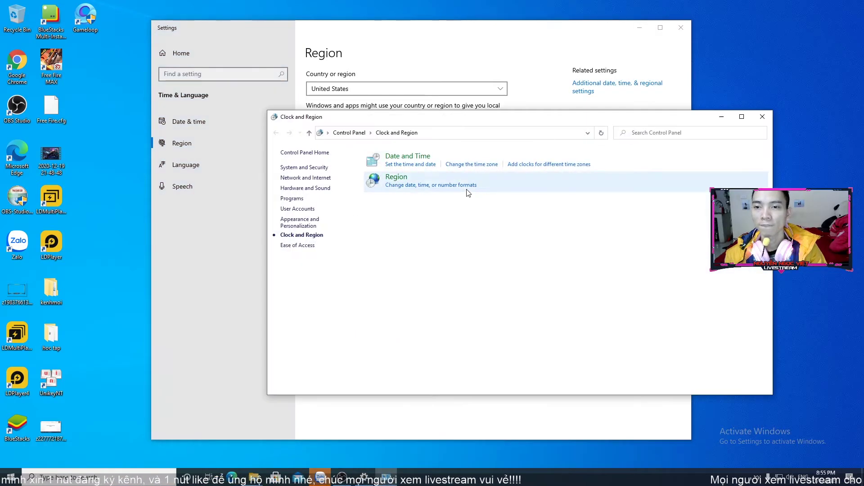
click(409, 157)
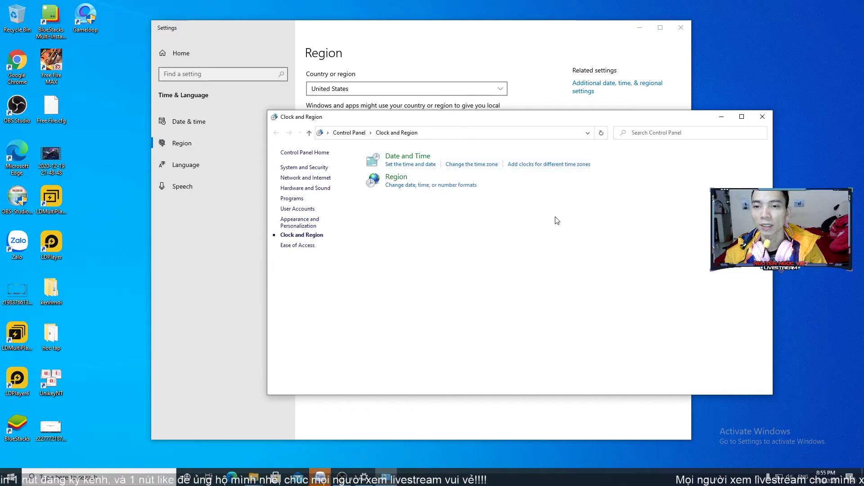
drag(195, 83, 498, 150)
click(441, 162)
click(410, 161)
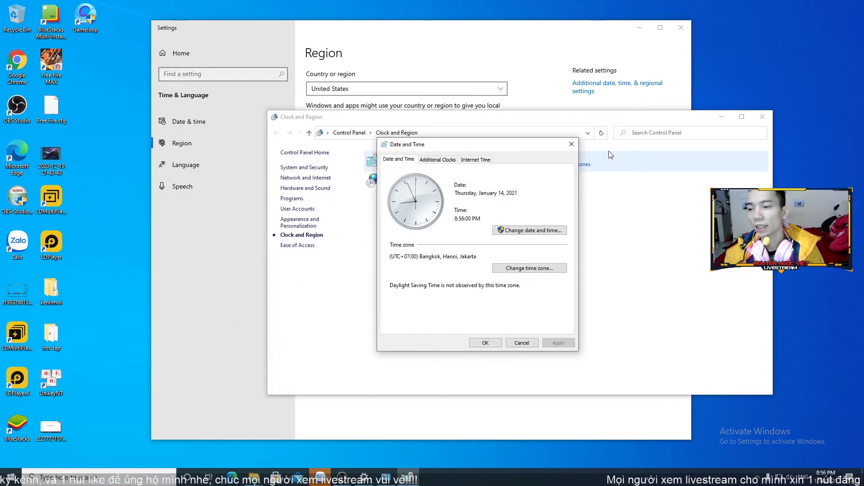